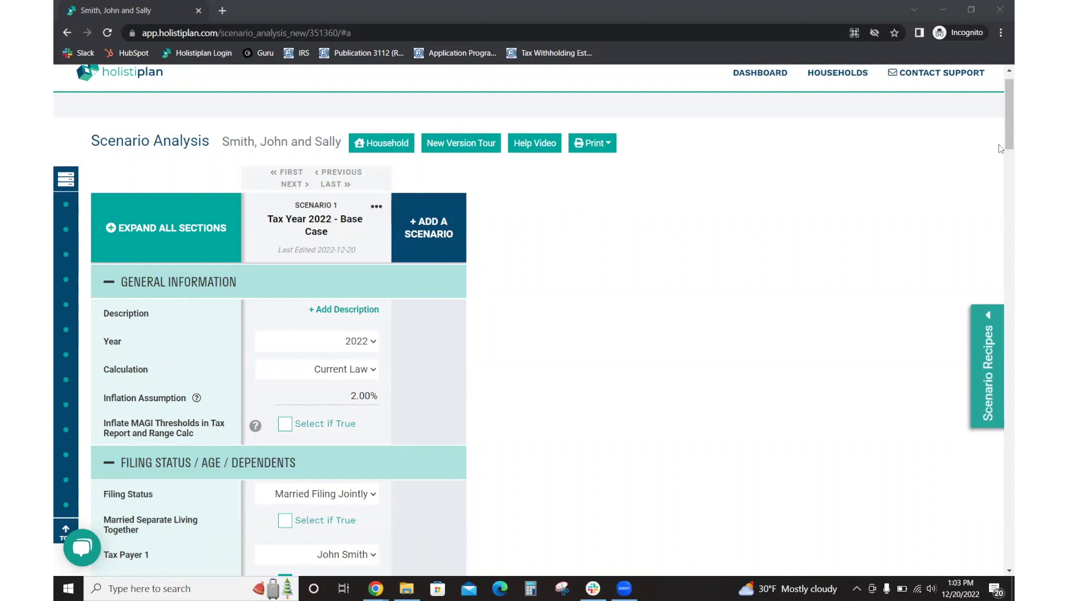
- Scroll through the Base Case scenario page to review its figures
drag(999, 142, 999, 184)
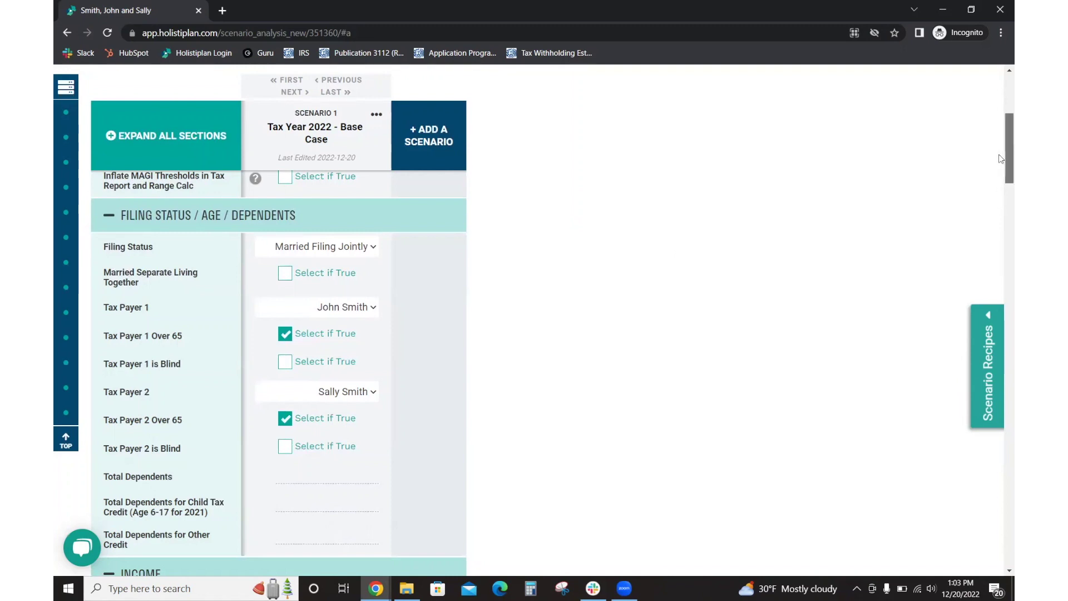
scroll(999, 154, down, 1)
scroll(999, 167, down, 3)
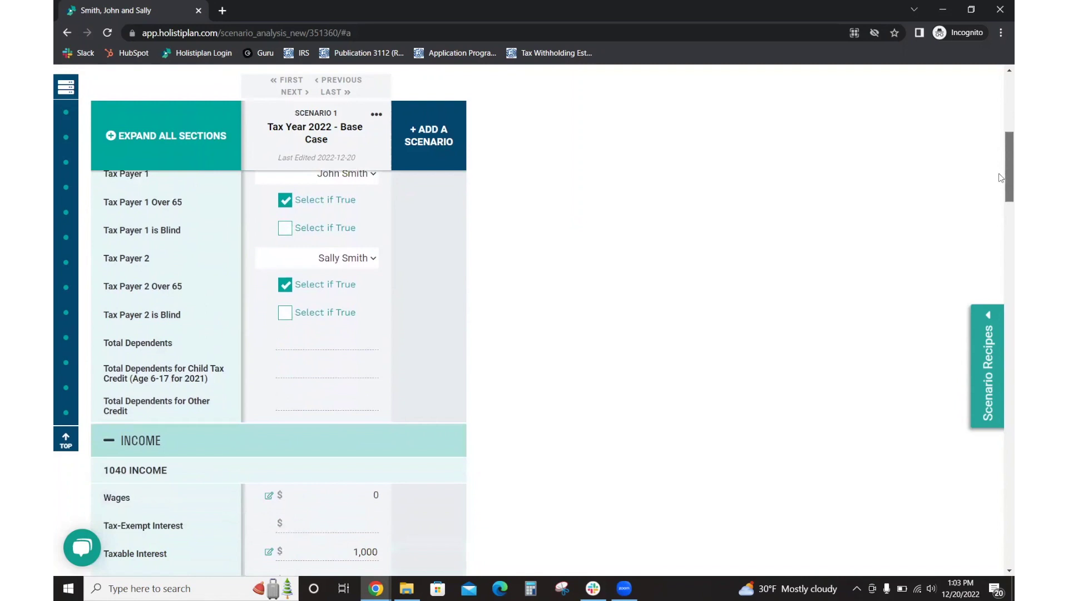
scroll(999, 188, down, 2)
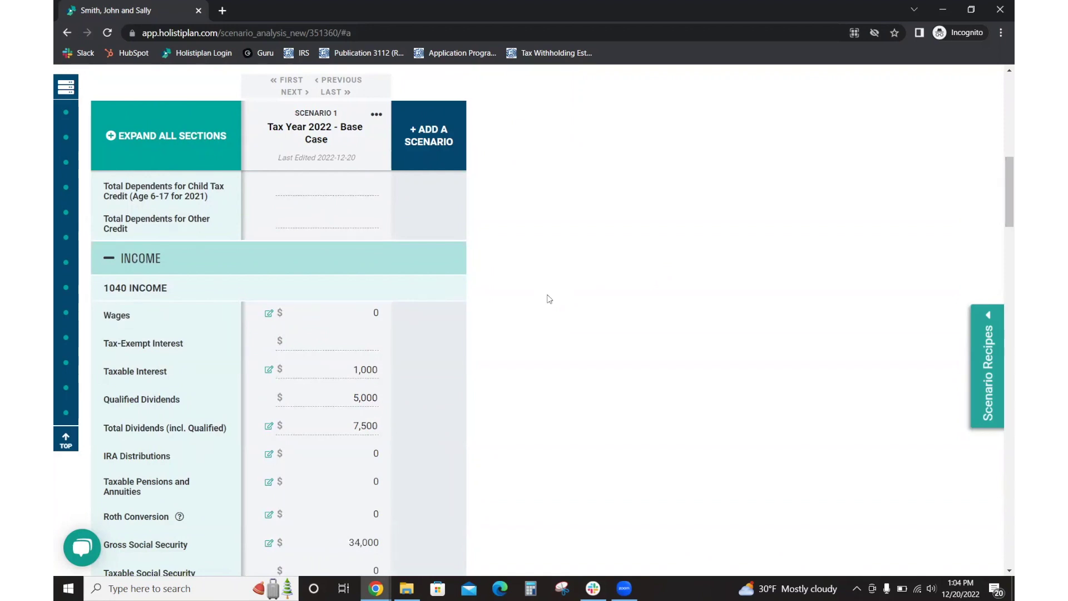
scroll(1002, 227, down, 3)
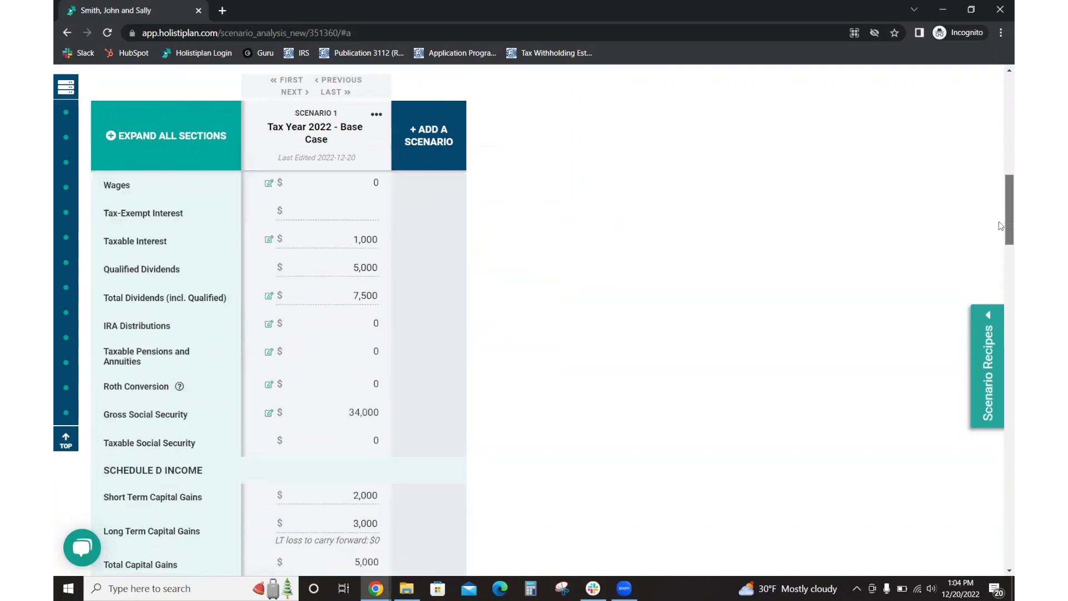
scroll(1002, 228, down, 1)
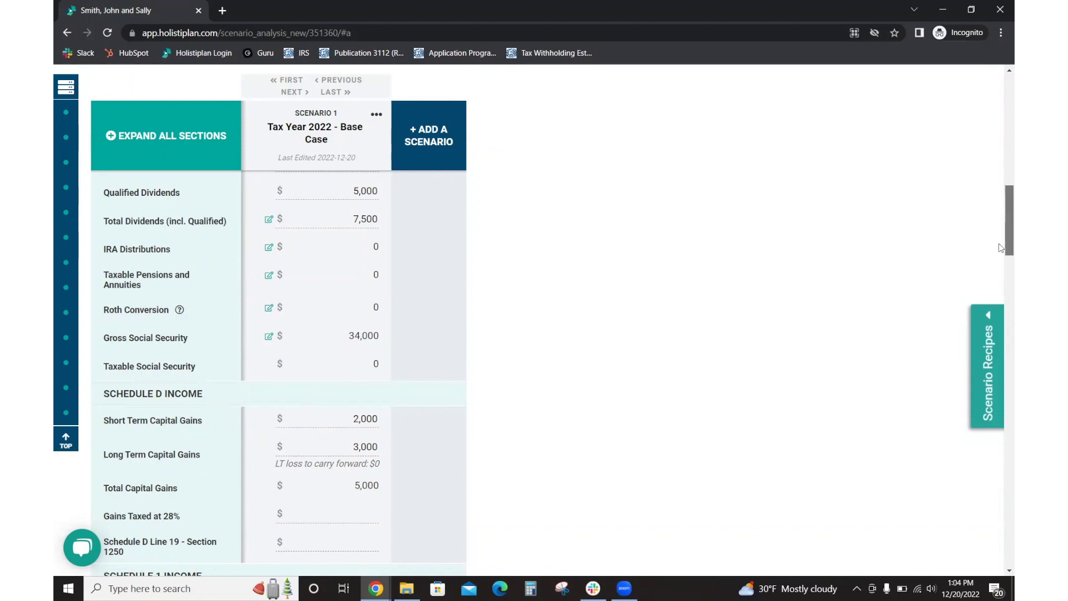
drag(999, 246, 999, 375)
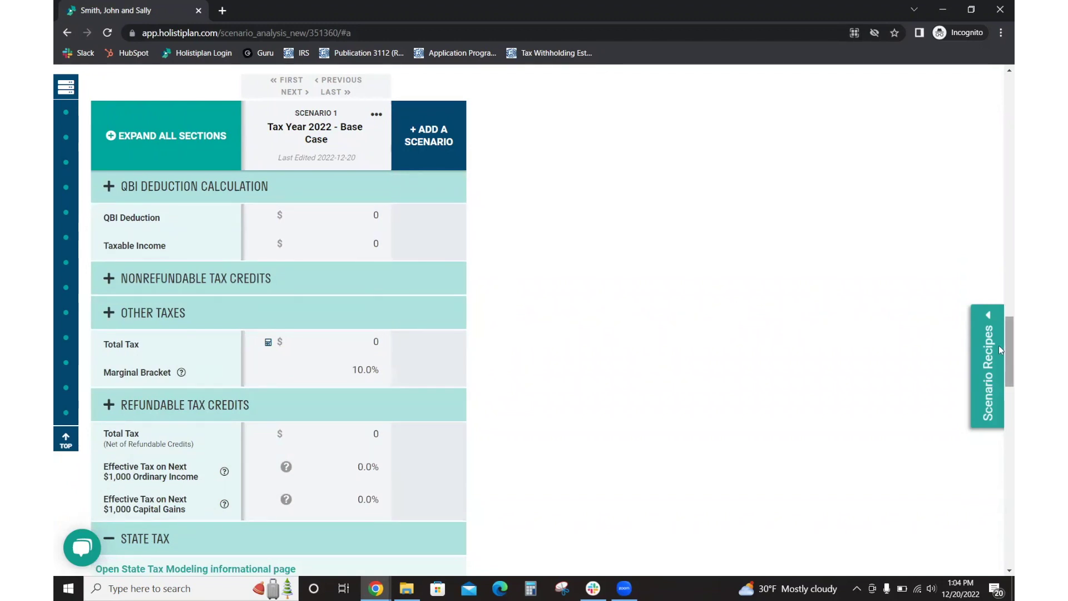
drag(999, 345, 999, 301)
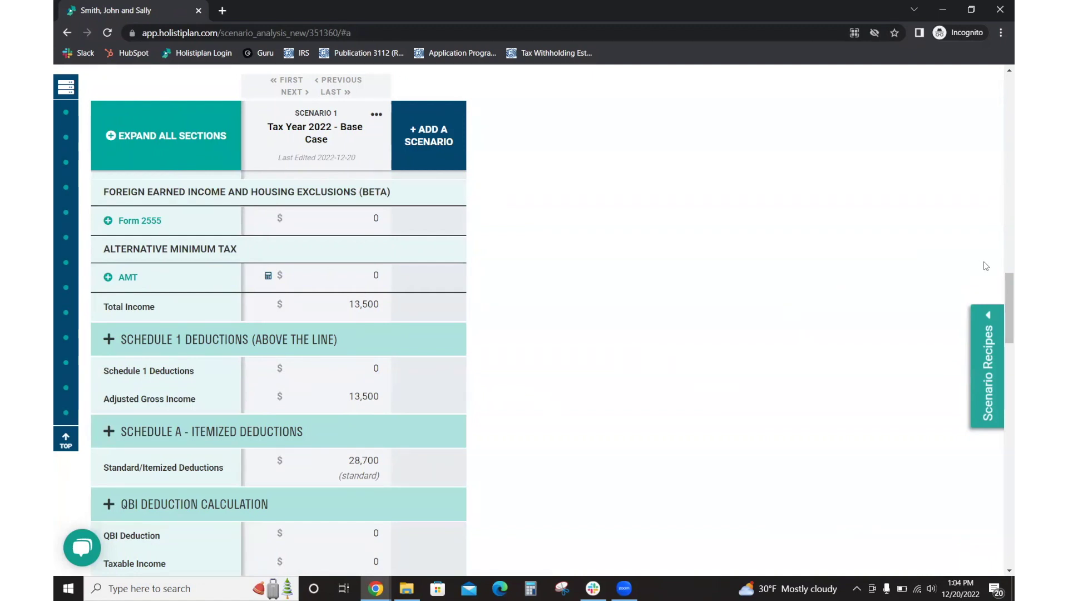
drag(1001, 294, 1001, 310)
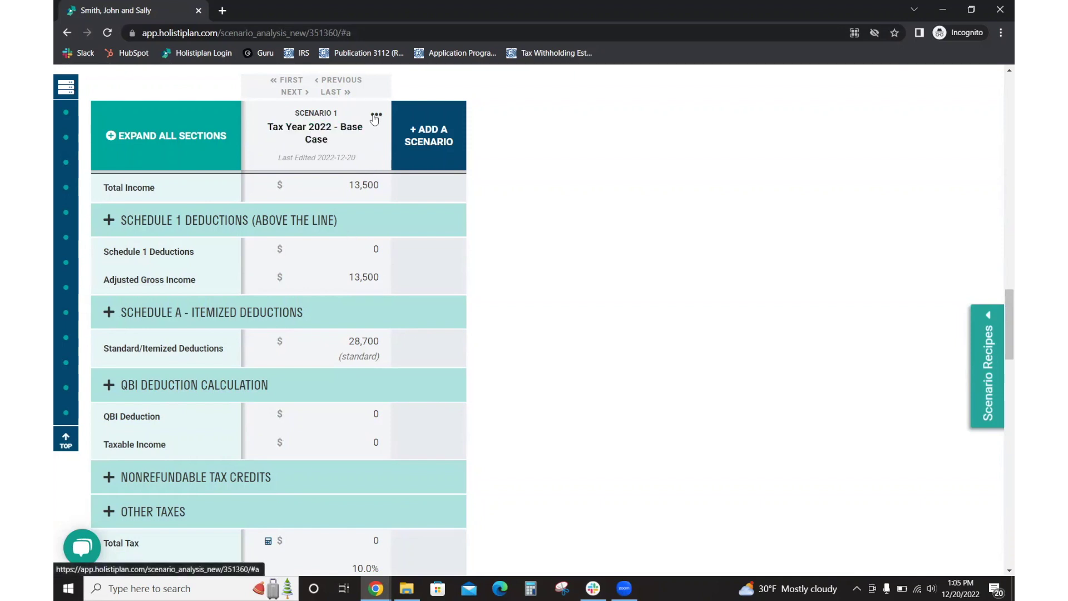
- Open the Base Case Range Calculator, note the next rate jump at $15,000, then return
click(376, 115)
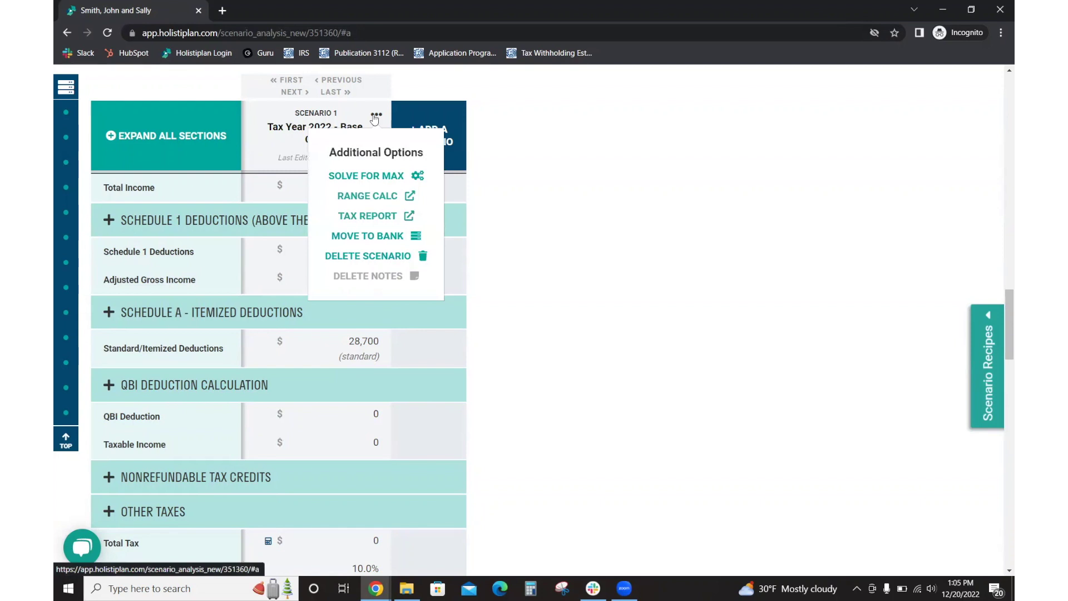
click(379, 196)
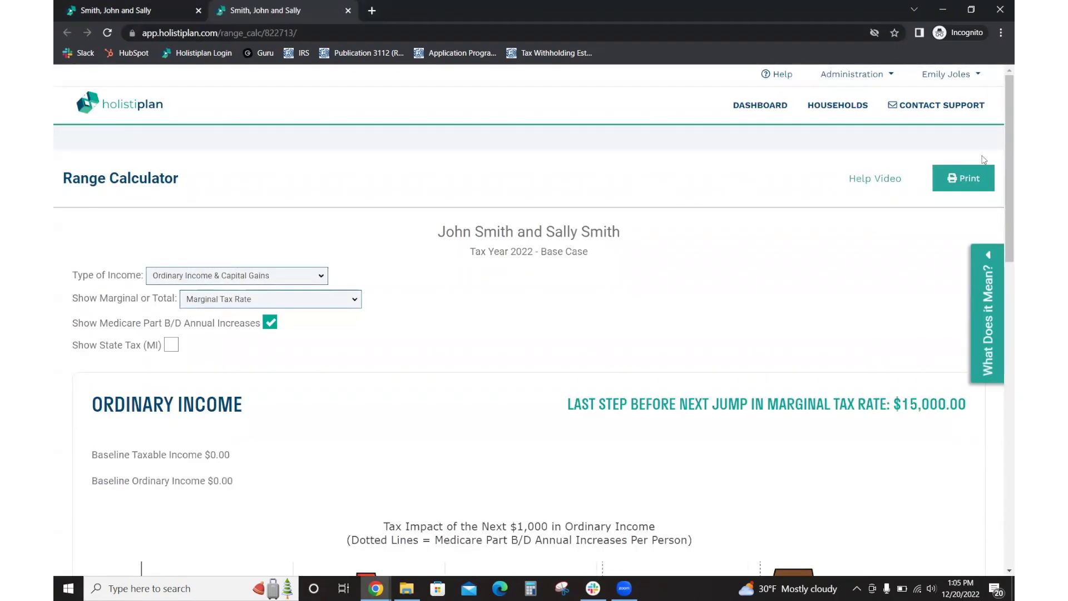
drag(999, 147, 999, 236)
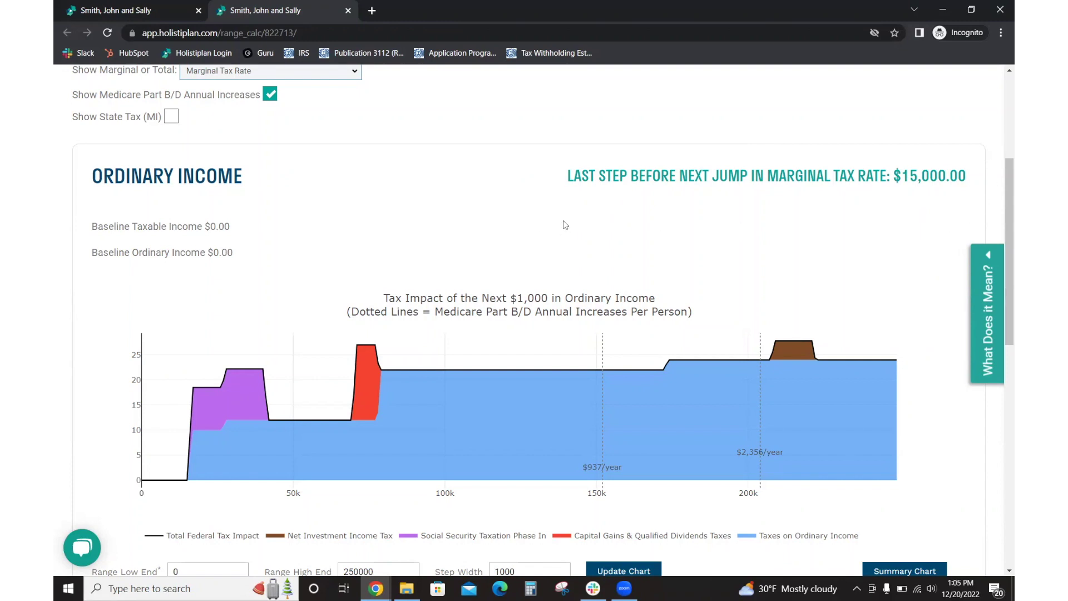
click(166, 6)
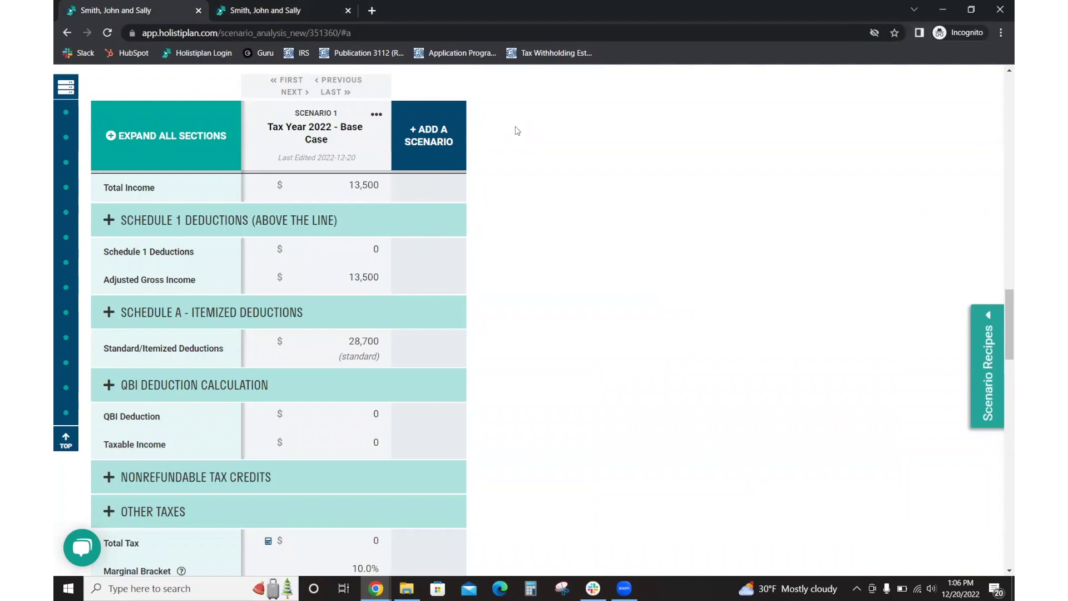
- Add a new scenario copied from '1: Tax Year 2022 - Base Case'
click(437, 128)
click(424, 218)
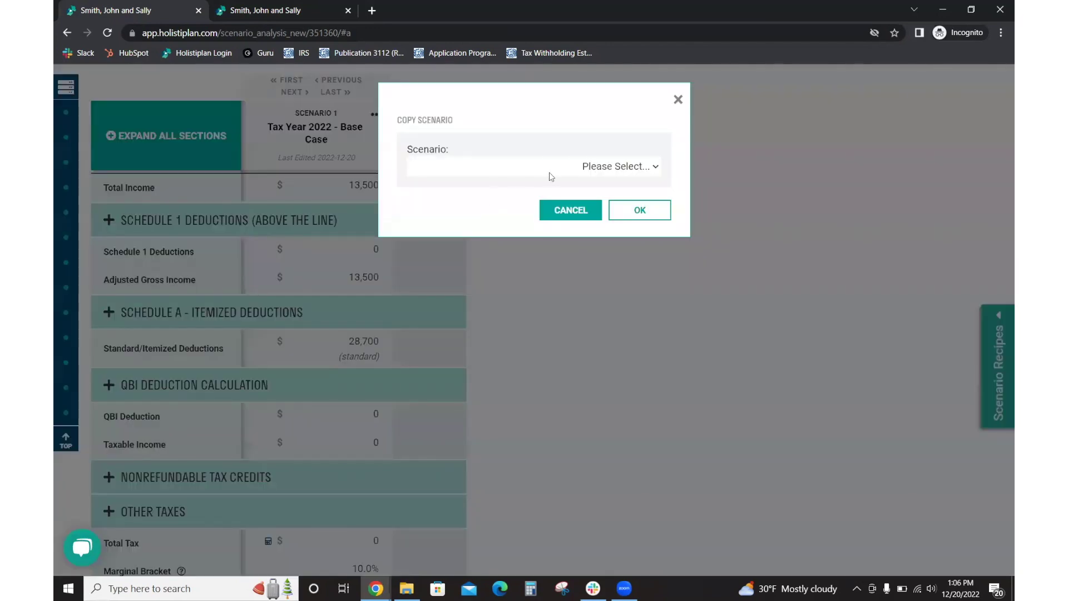
click(549, 172)
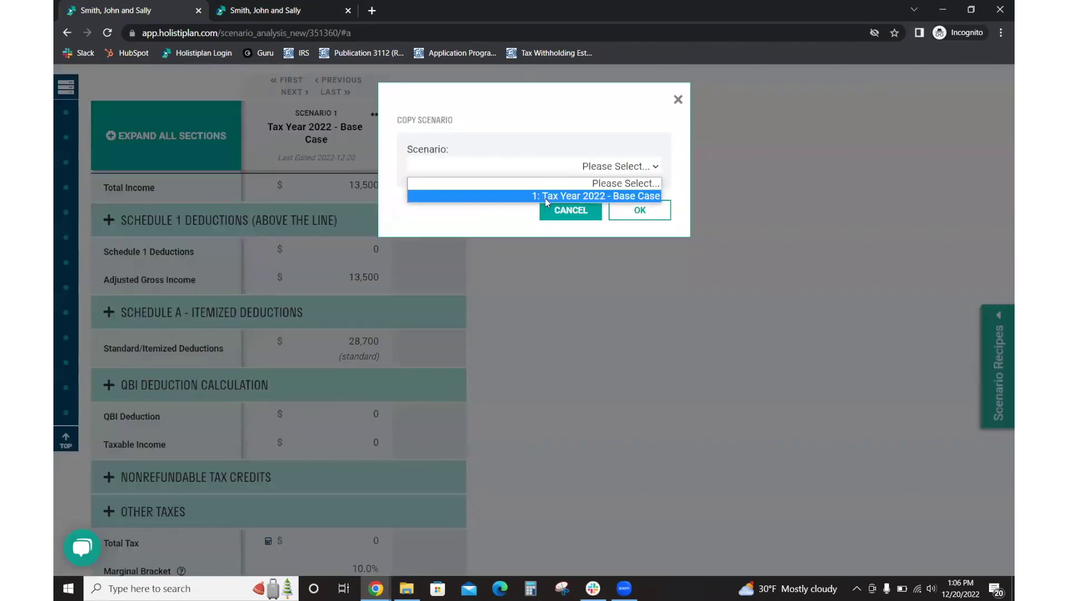
click(610, 196)
click(613, 209)
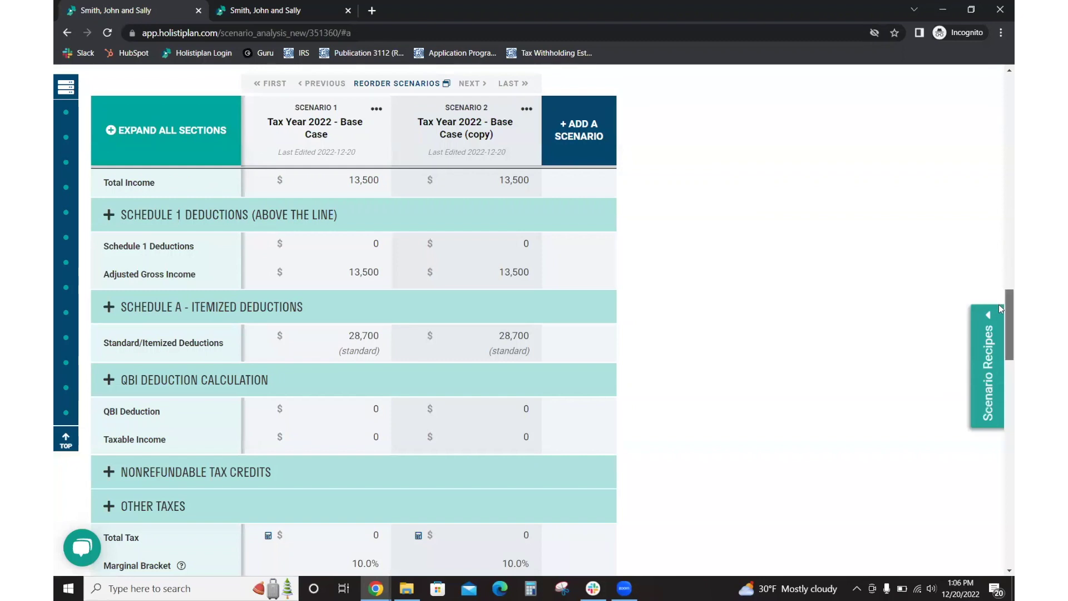
- Replace the copied scenario's title with 'Tax Year 2022 - $15k RC'
drag(1007, 305, 1007, 245)
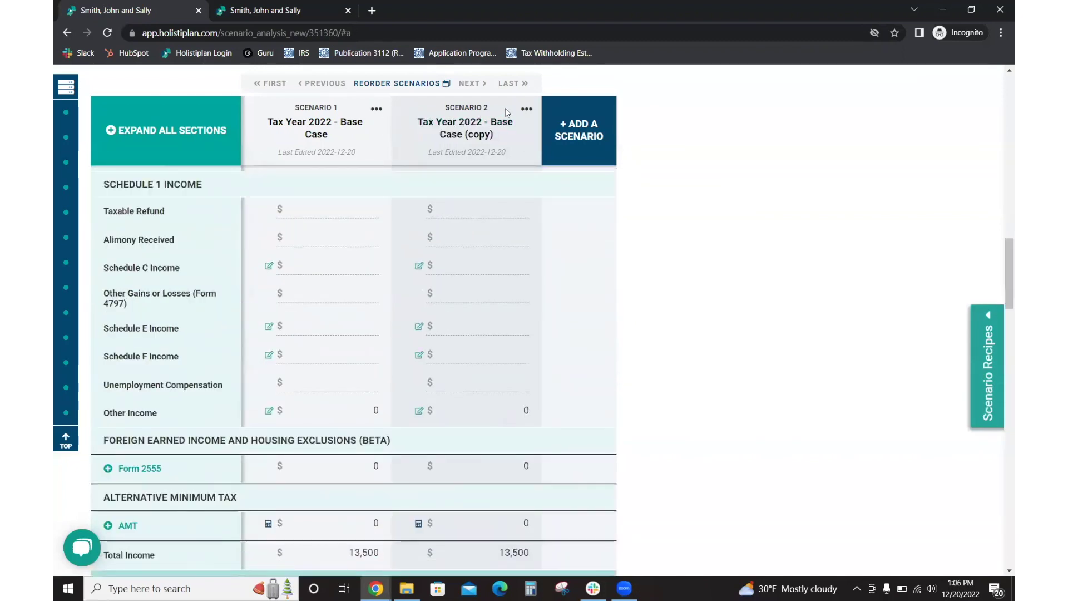
click(467, 136)
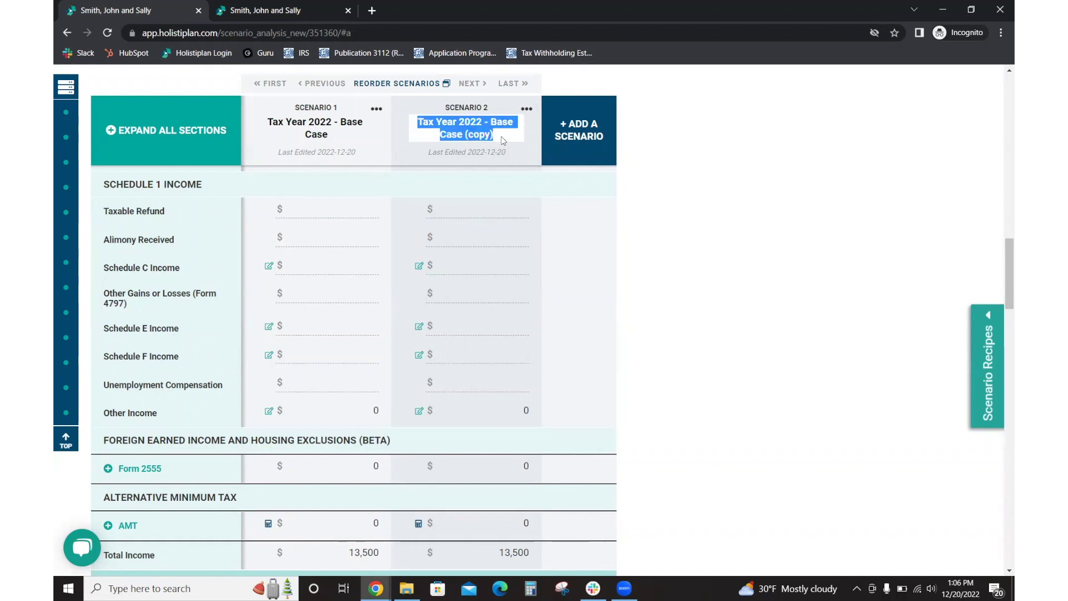
click(494, 136)
drag(495, 135, 412, 124)
text(Tax Ye)
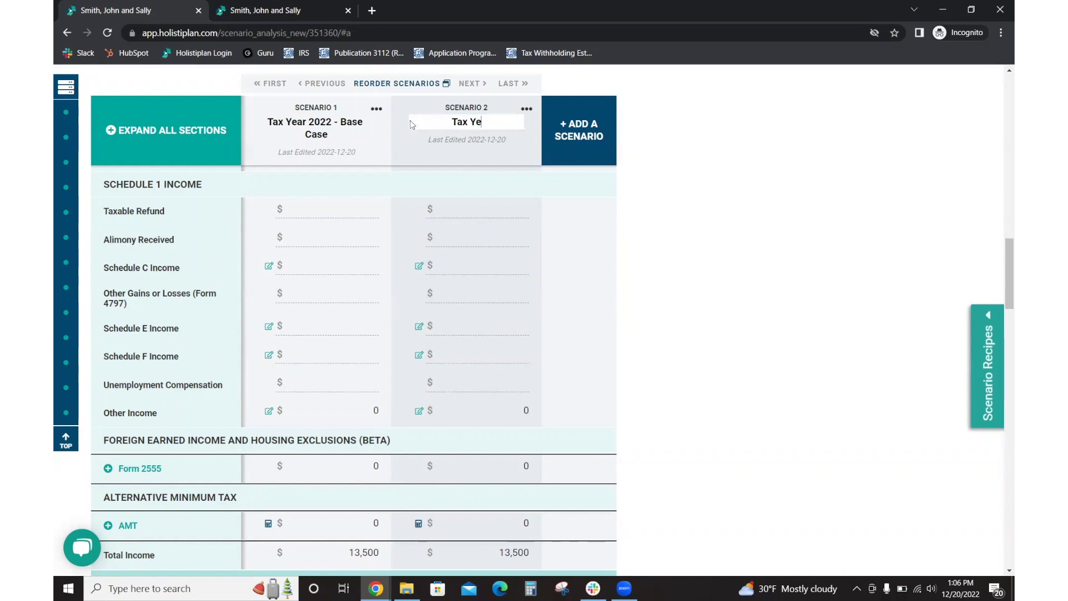
text(ar 2022 - $15k RC)
click(704, 282)
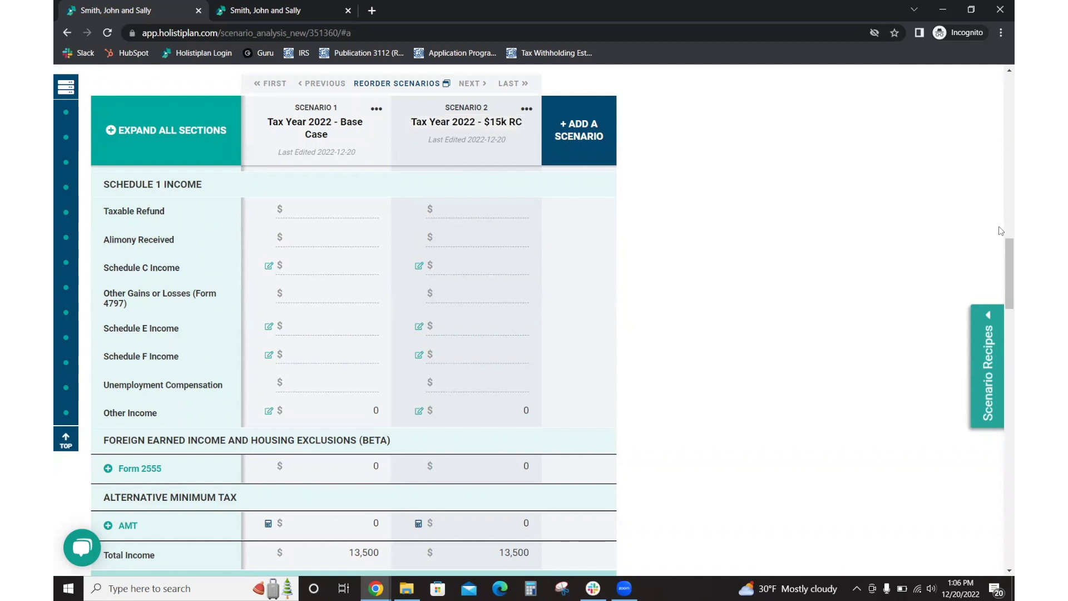
drag(999, 265, 999, 211)
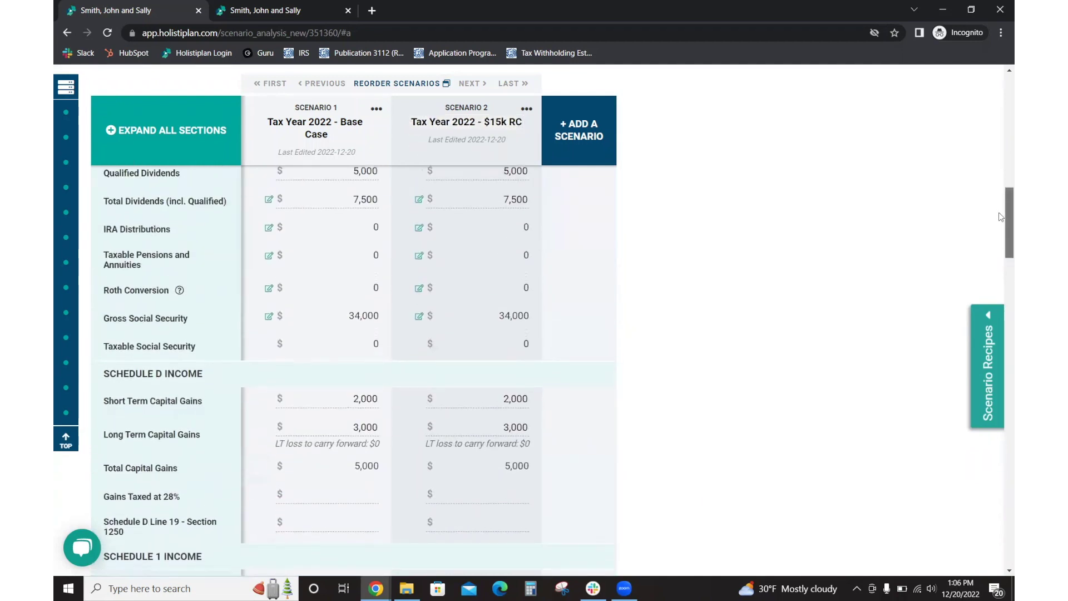
- Enter a 15000 Taxpayer 1 Roth conversion in Scenario 2's Roth Conversion worksheet
click(419, 296)
click(671, 285)
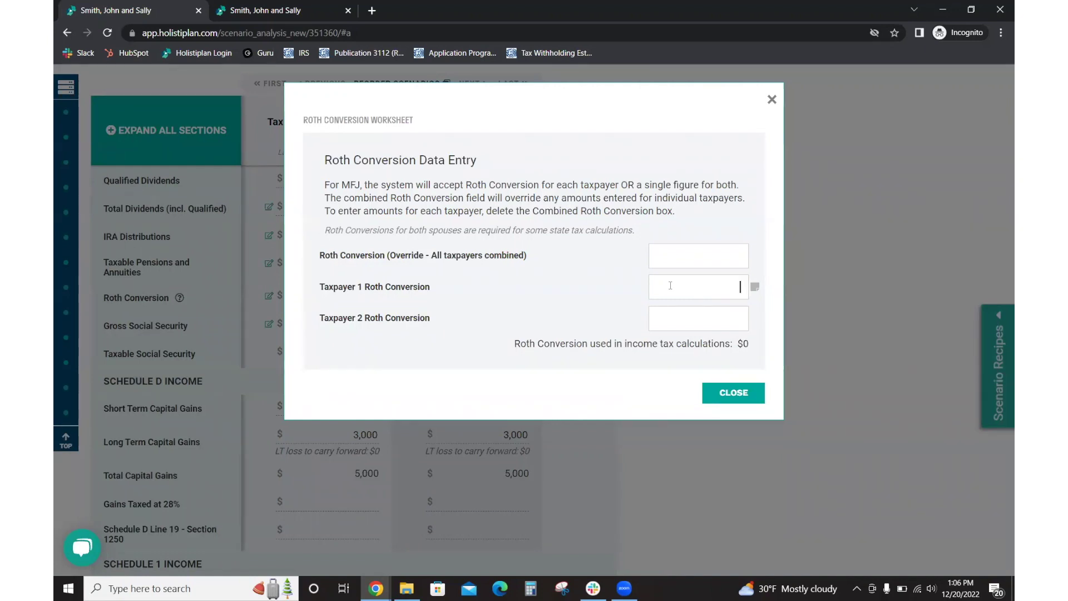
text(15000)
click(610, 289)
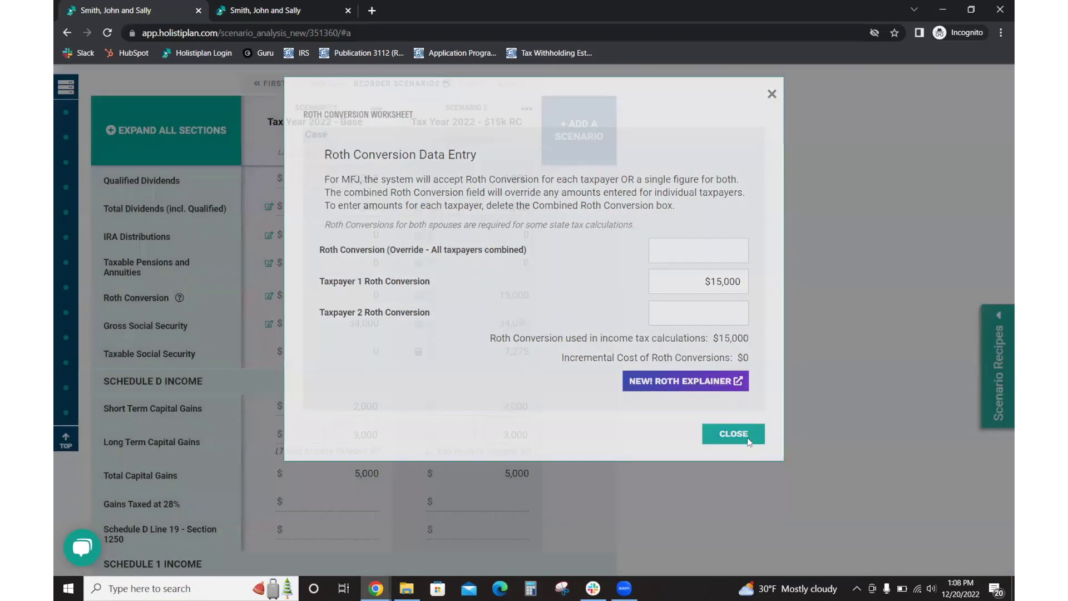
- Close the worksheet and compare $7,075 taxable income against the Base Case's 0
click(748, 441)
drag(999, 225, 999, 360)
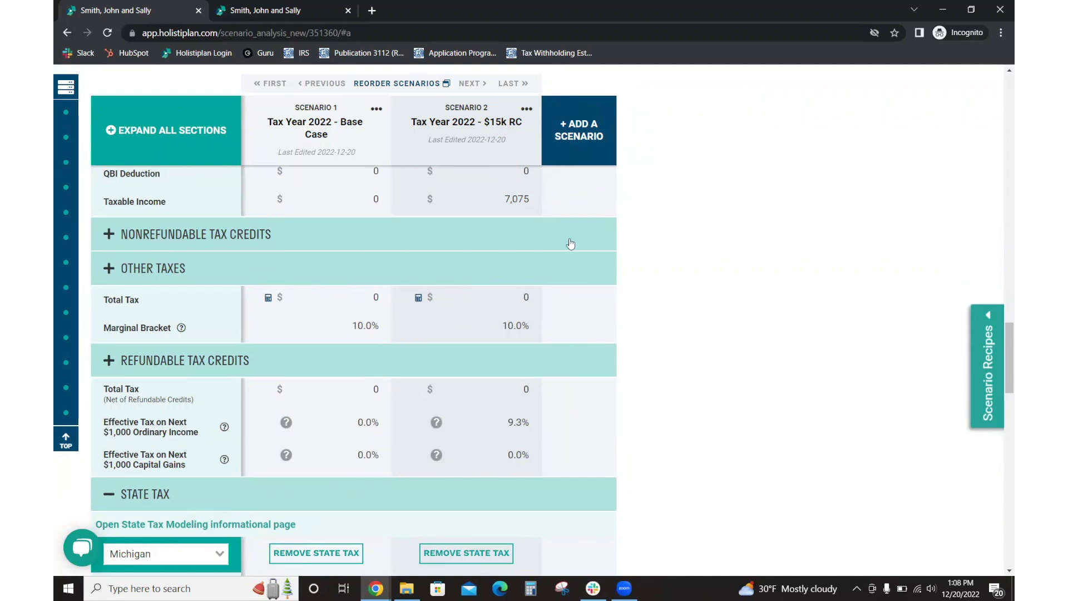
right_click(1001, 241)
click(840, 157)
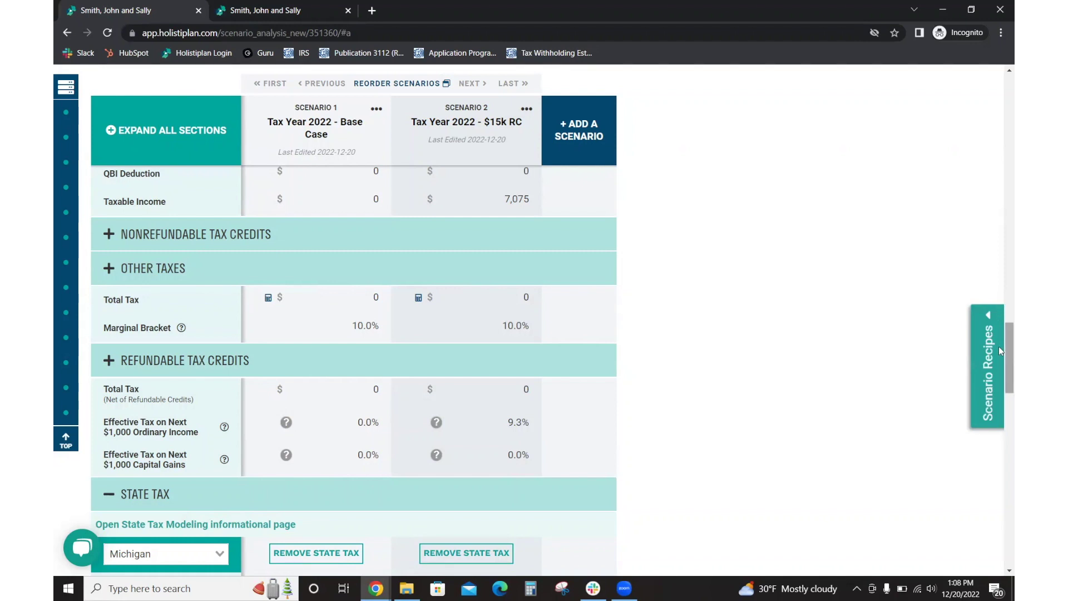
scroll(999, 346, up, 18)
scroll(1001, 121, up, 5)
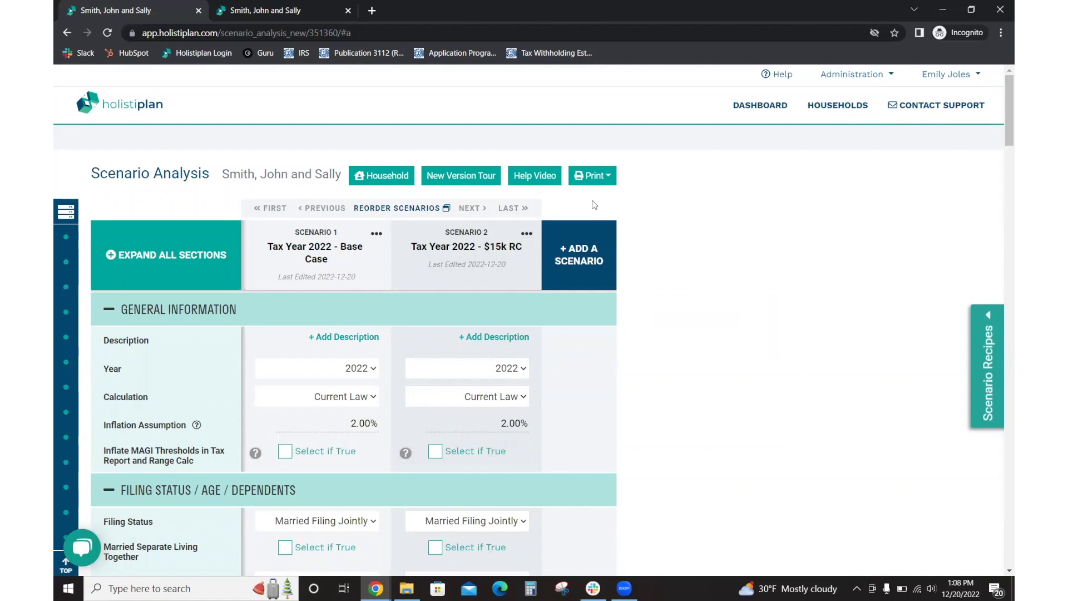
- Open the Base Case Range Calc in a new tab and view its Ordinary Income chart
click(374, 237)
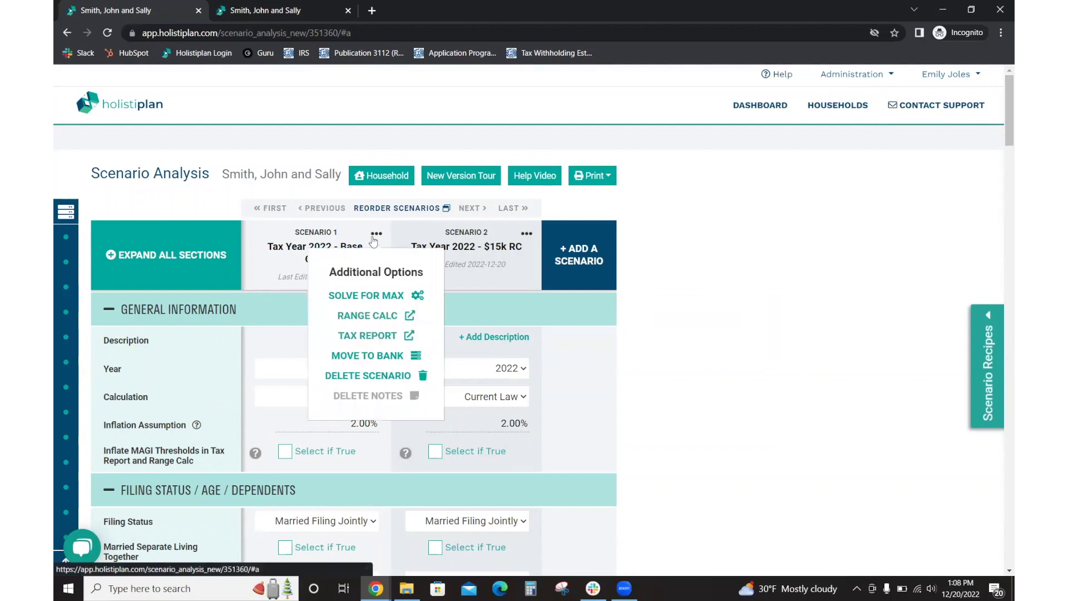
click(369, 314)
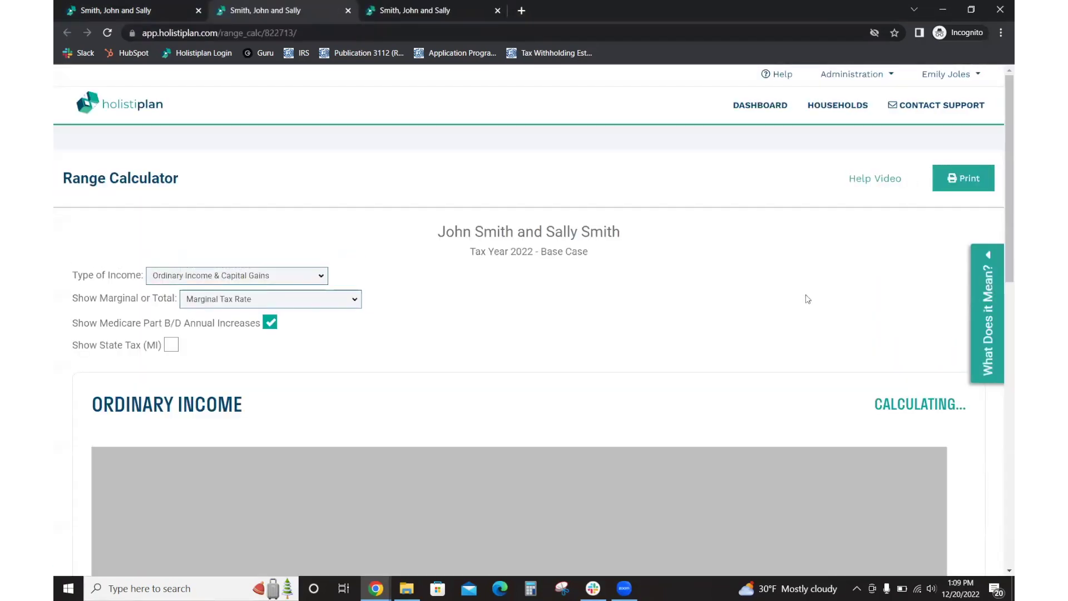
drag(999, 206, 999, 342)
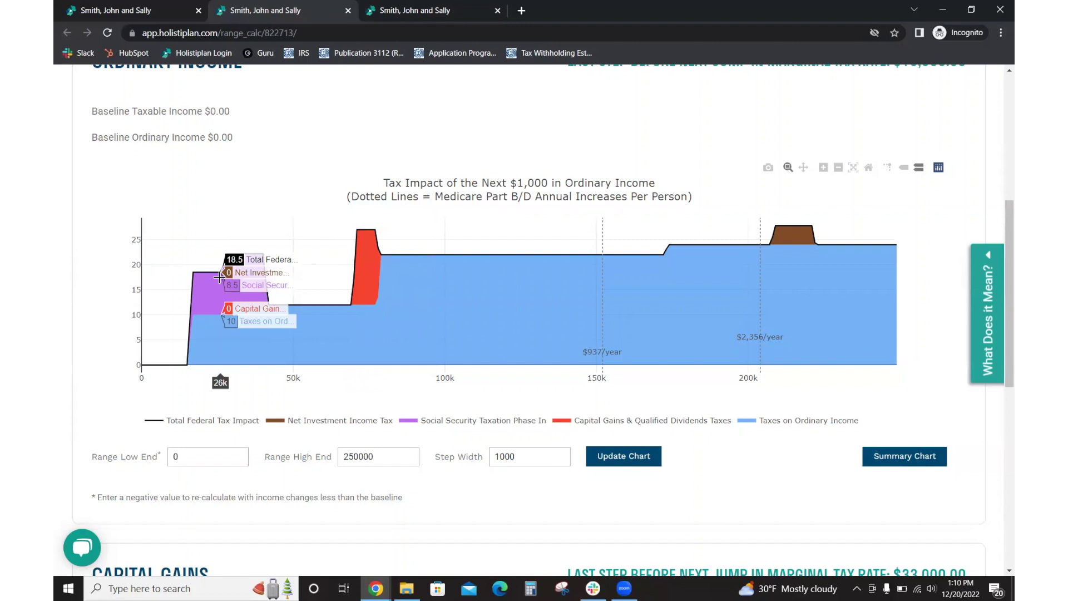
- Back on the comparison page, add a third scenario copied from Tax Year 2022 - Base Case
click(142, 8)
click(373, 104)
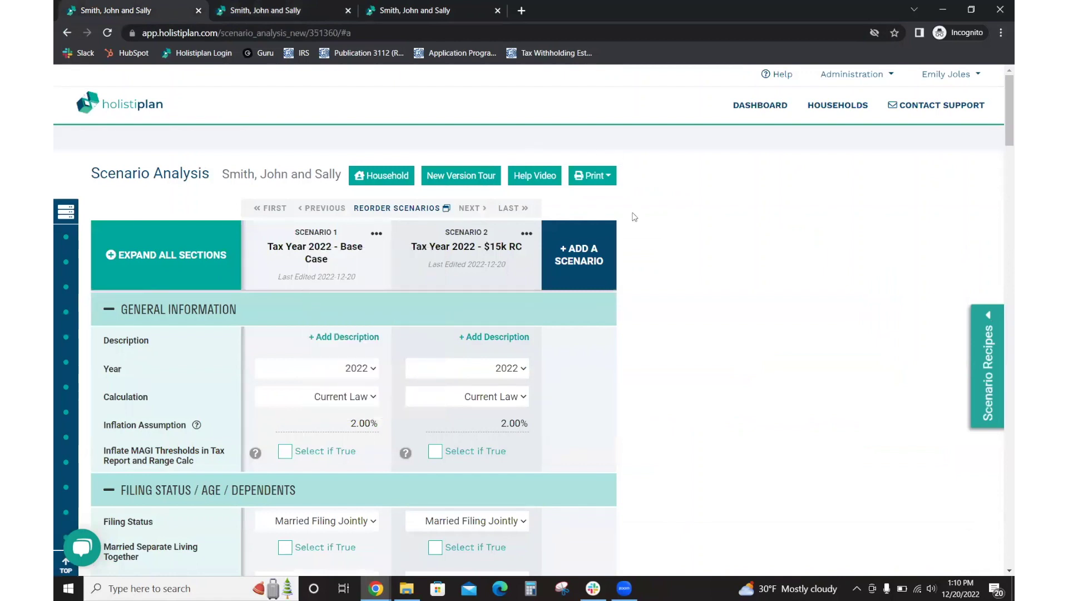
click(591, 262)
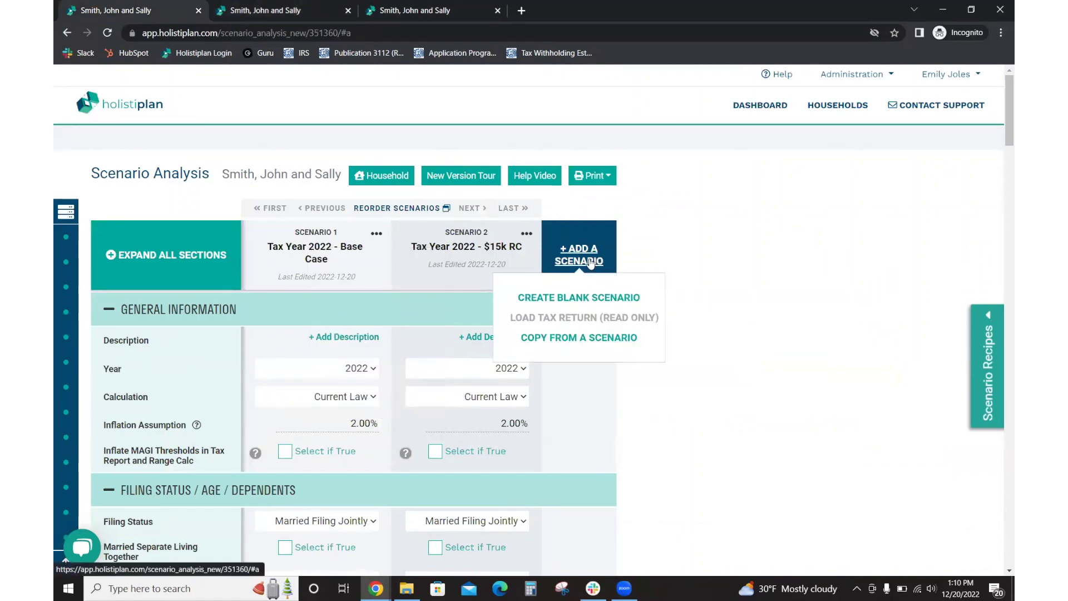
click(576, 338)
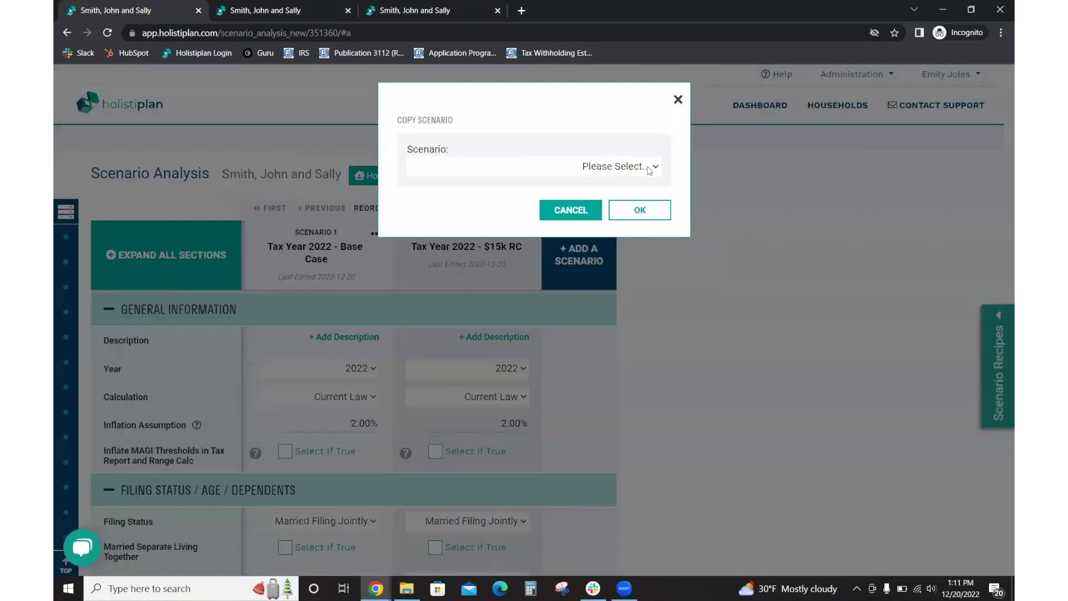
click(648, 166)
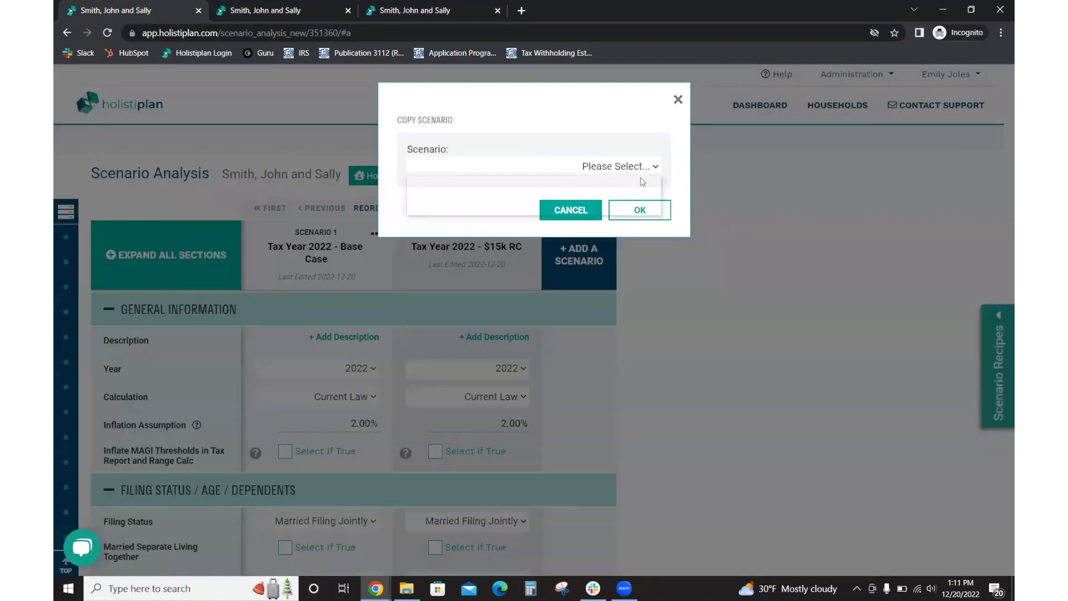
click(632, 196)
click(635, 210)
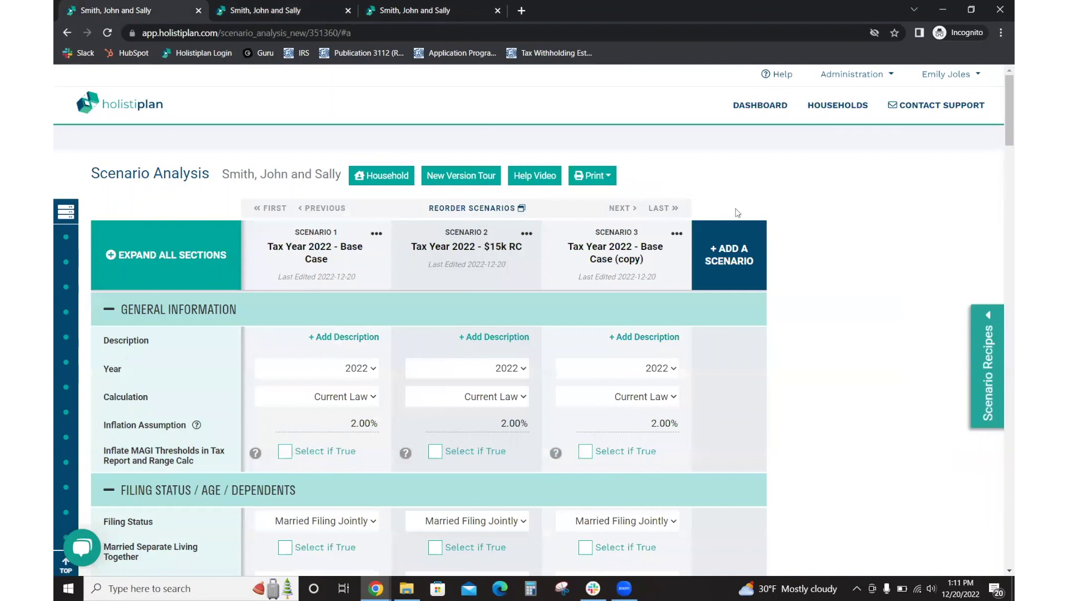
- Retitle the third scenario to 'Tax Year 2022 - $26k RC'
click(632, 254)
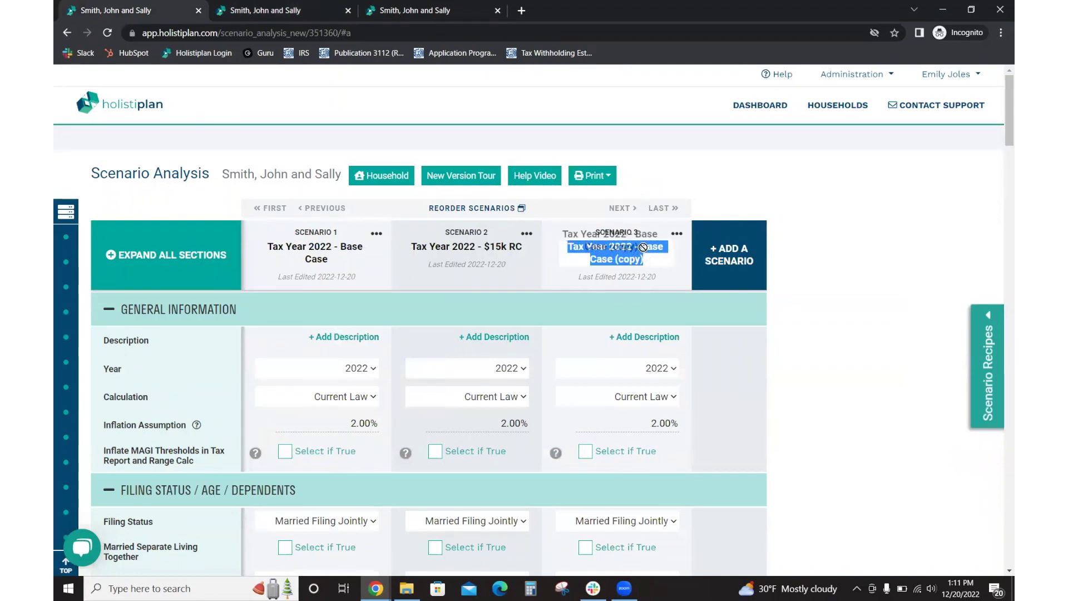
click(648, 262)
key(BackSpace)
key(BackSpace)
key(BackSpace)
key(BackSpace)
key(BackSpace)
key(BackSpace)
key(BackSpace)
key(BackSpace)
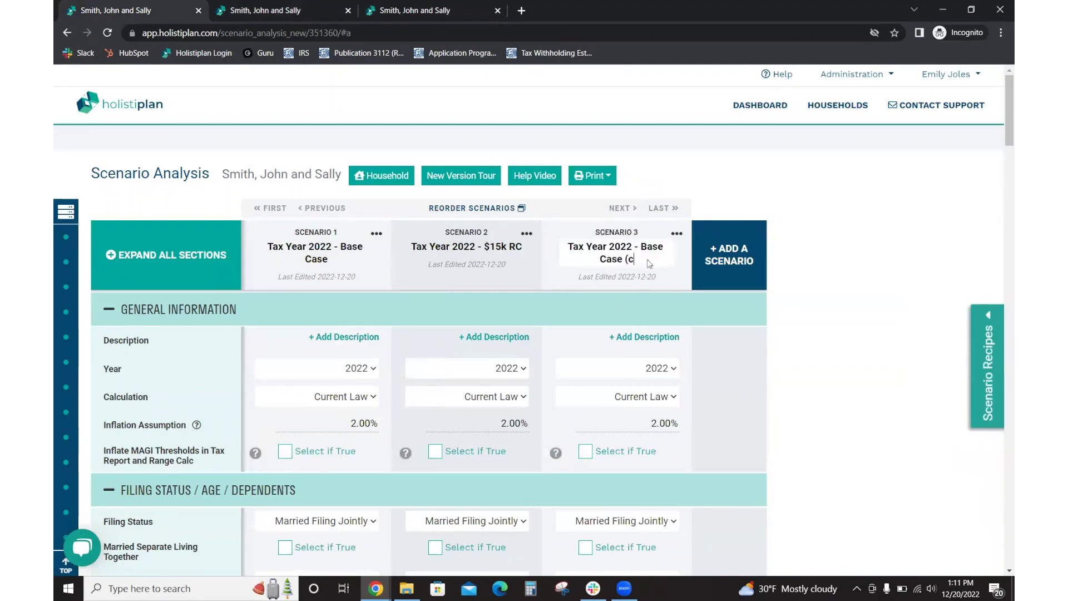
key(BackSpace)
key(BackSpace)
key(BackSpace)
key(BackSpace)
key(BackSpace)
key(BackSpace)
key(BackSpace)
key(BackSpace)
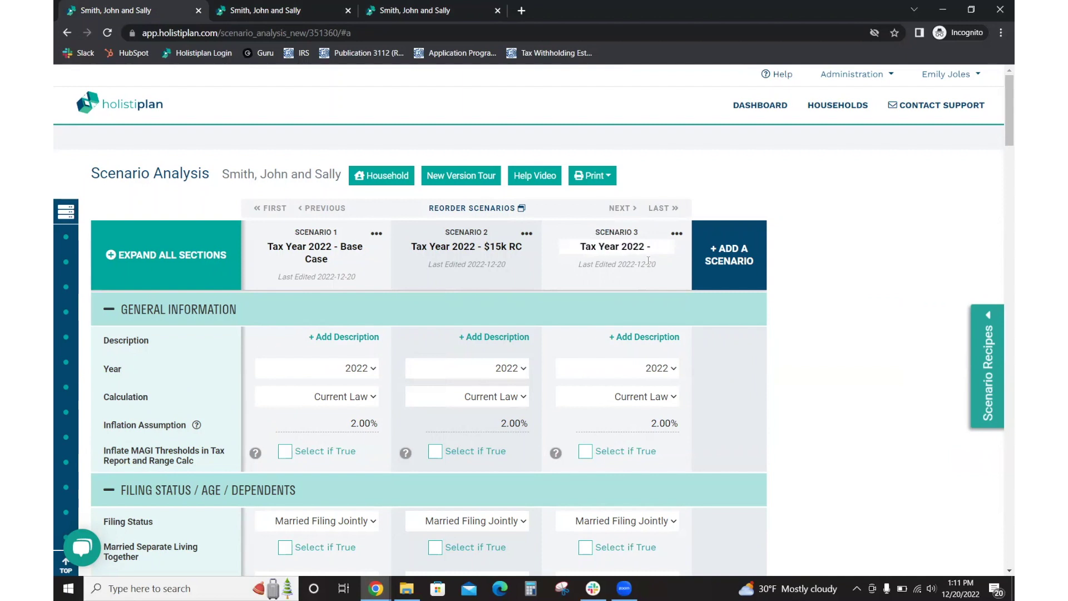
text($26k)
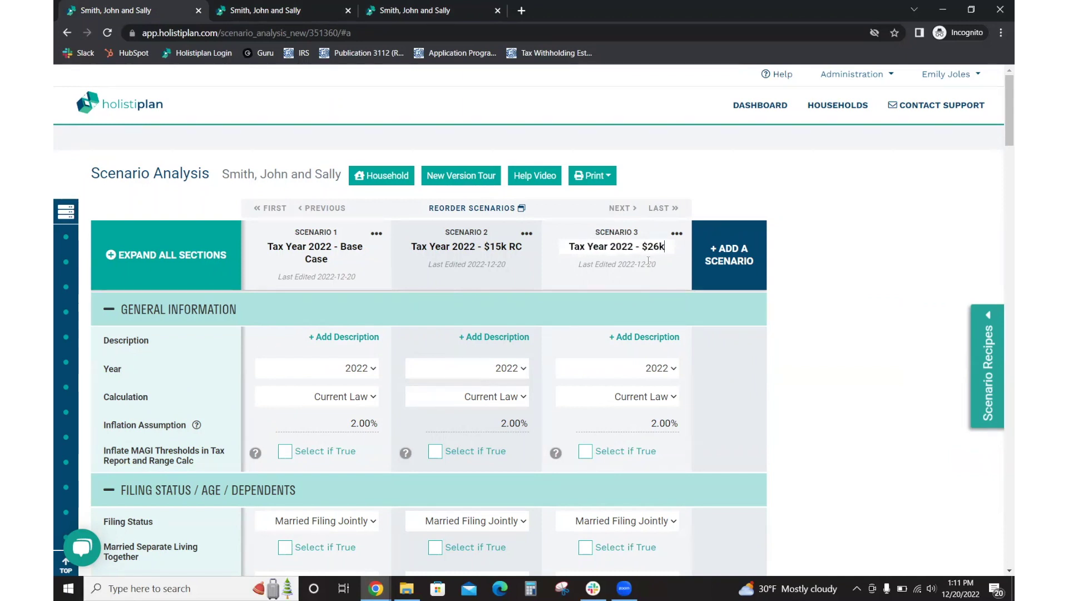
text( RC)
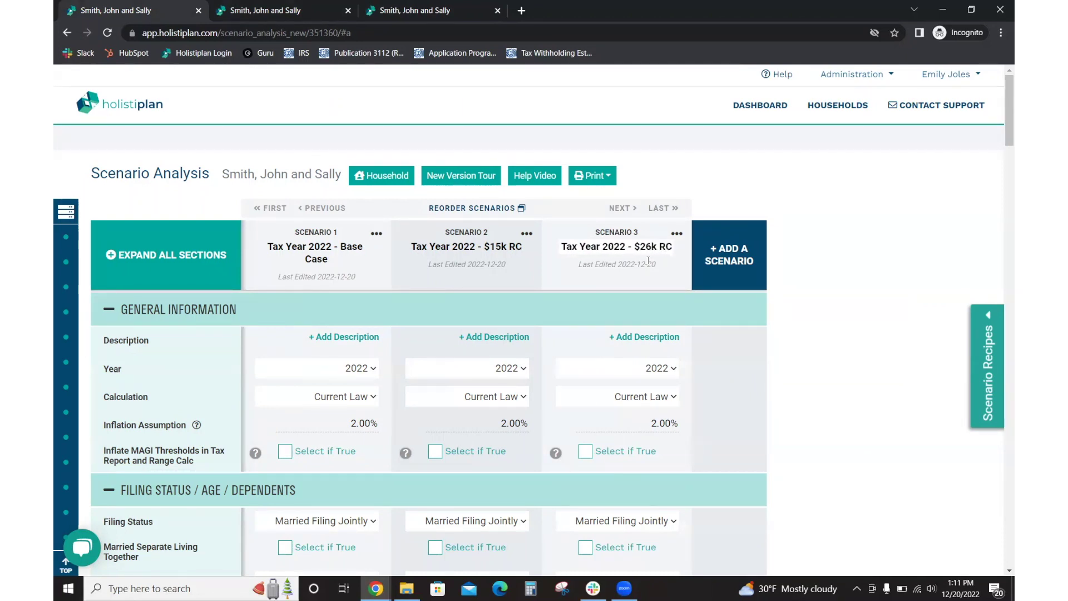
- Give Scenario 3 a 26000 Taxpayer 1 Roth conversion and close the worksheet
scroll(999, 136, down, 2)
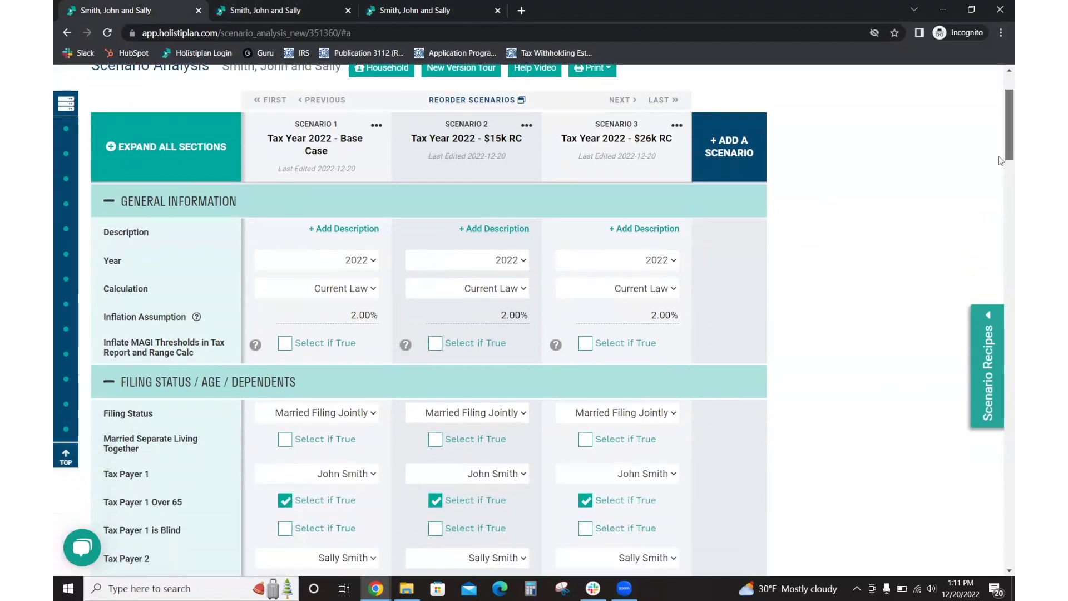
scroll(1001, 161, down, 12)
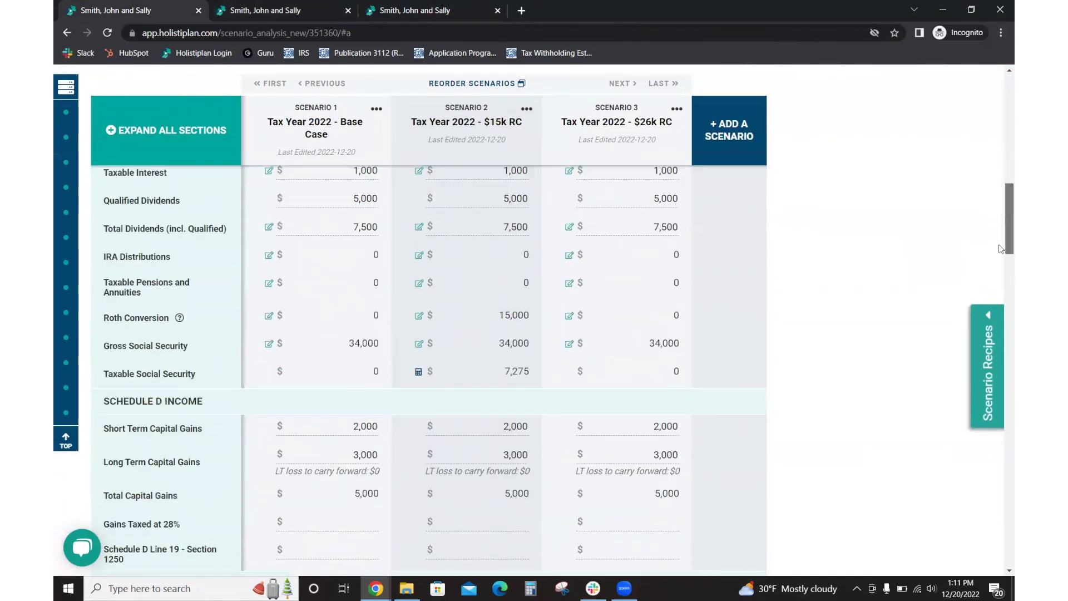
scroll(599, 231, down, 1)
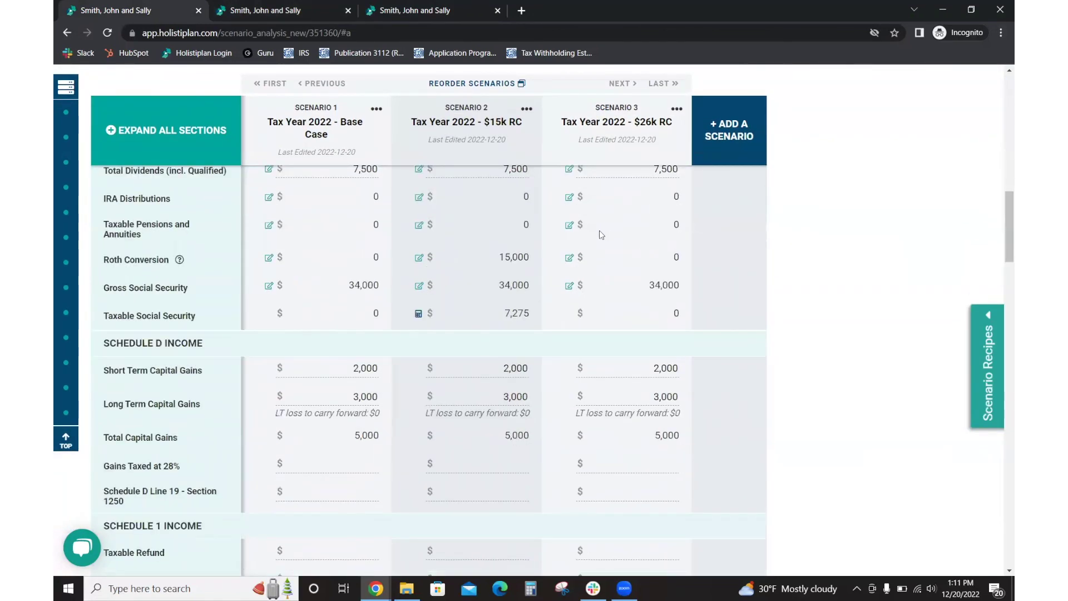
click(570, 257)
click(672, 287)
text(26000)
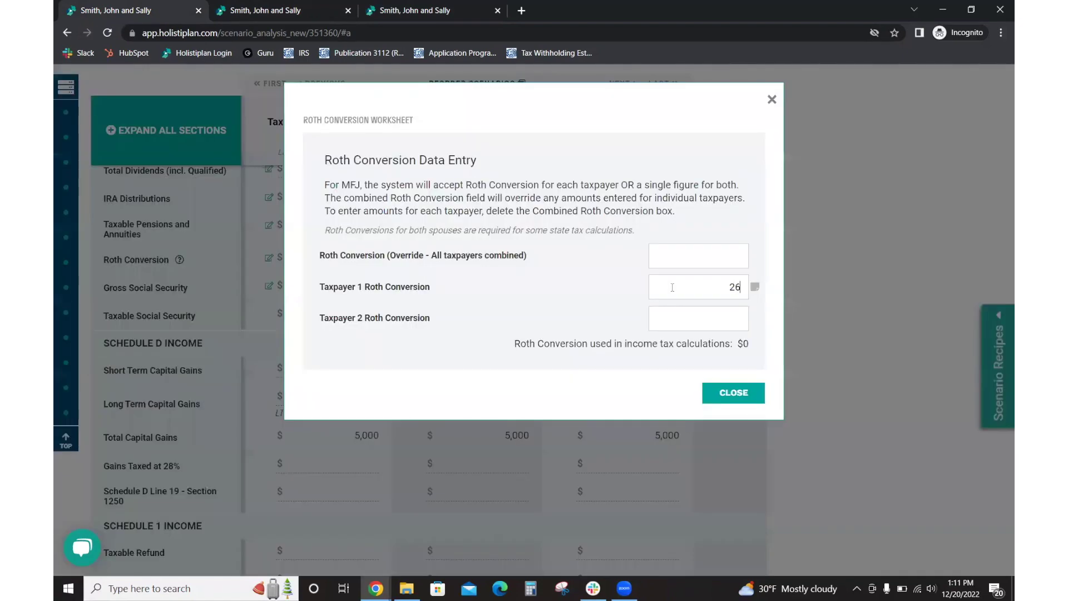
click(613, 294)
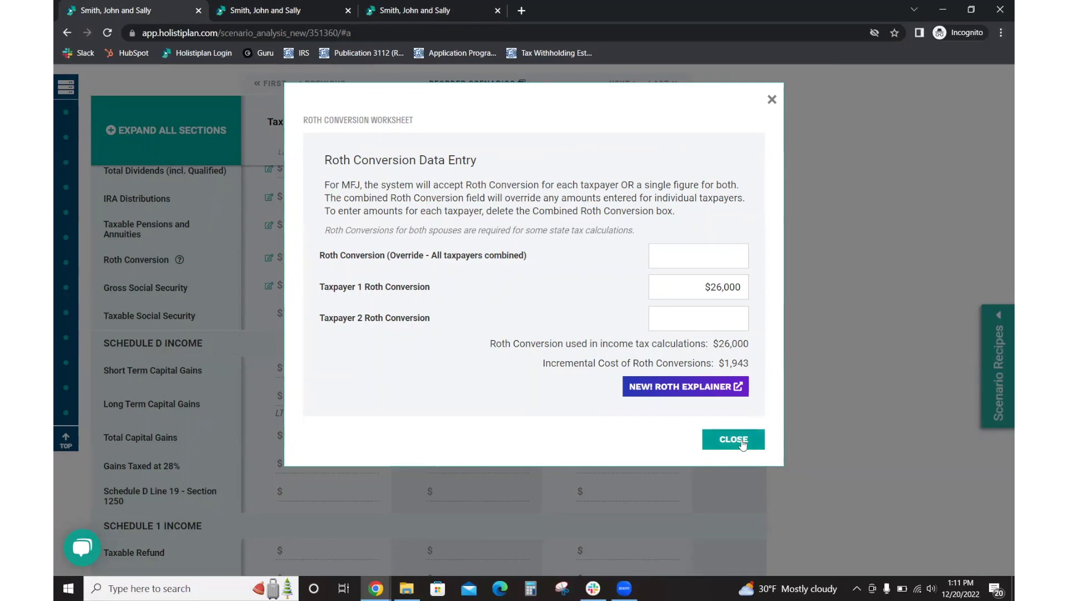
click(733, 439)
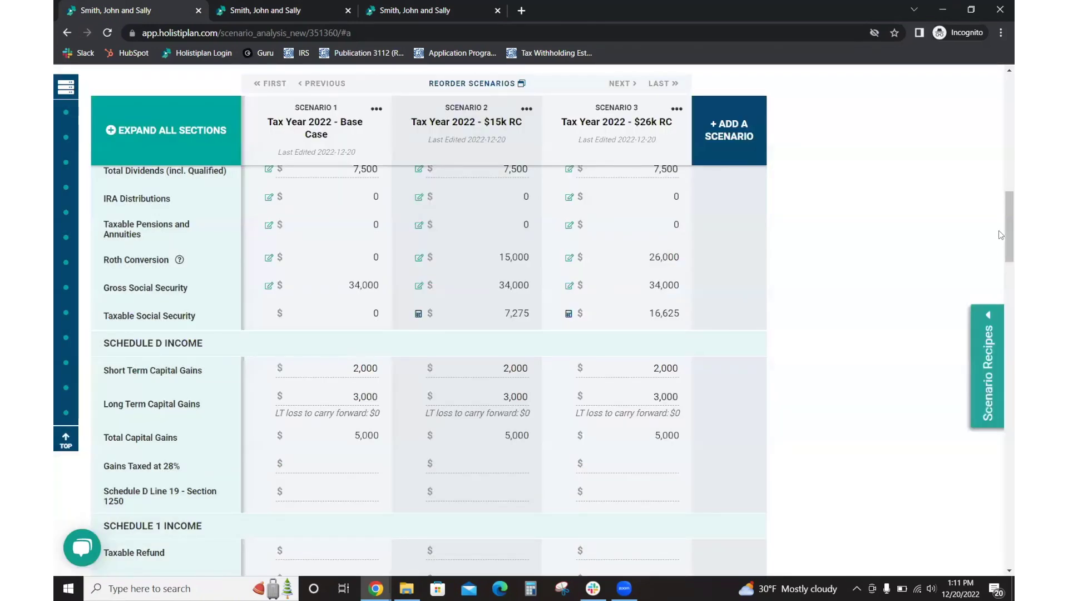
drag(1000, 231, 999, 369)
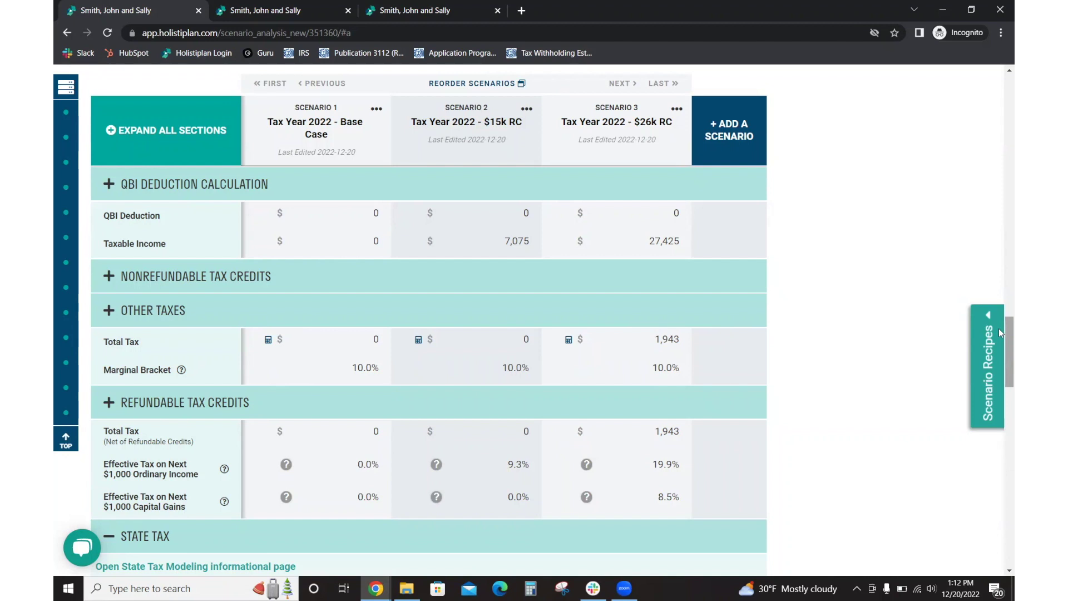
scroll(999, 329, down, 1)
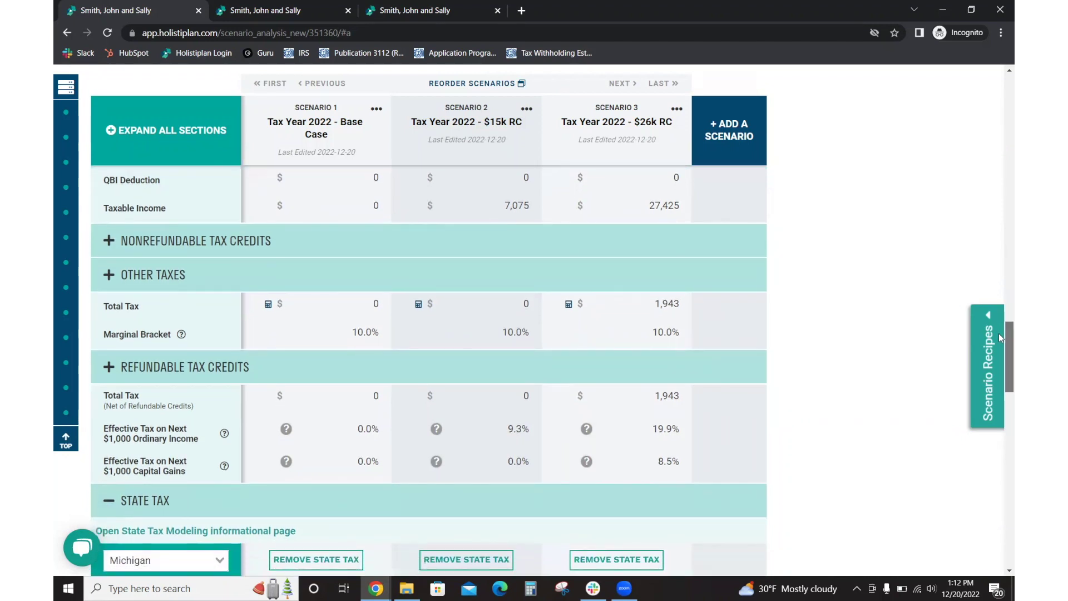